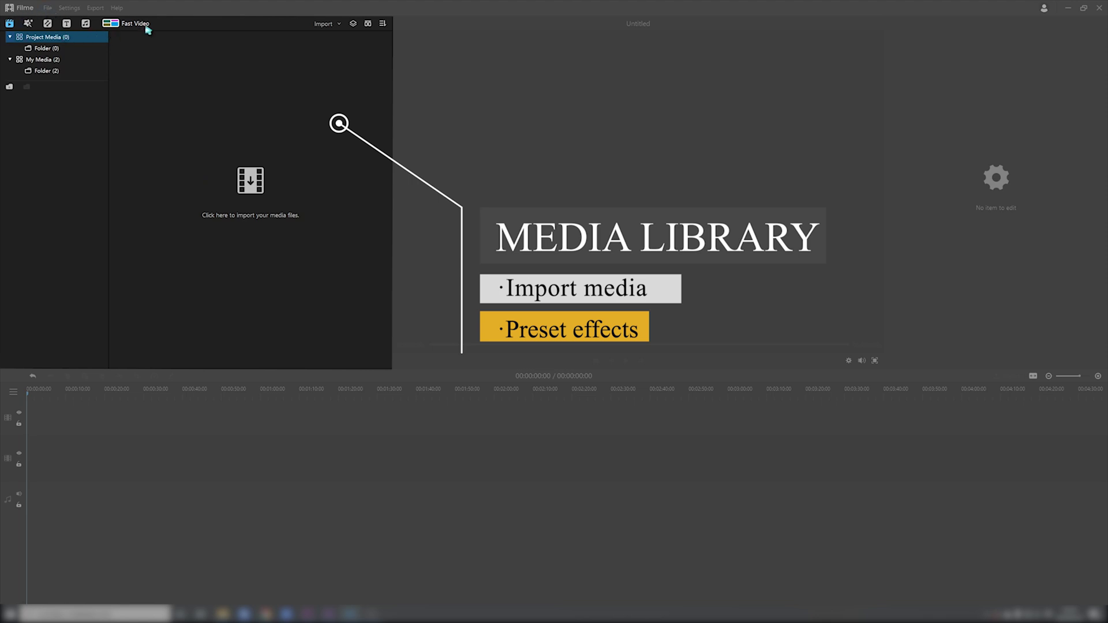
Browse the Effects, Transitions, Text and Audio libraries in turn
{"action": "left_click", "coordinate": [28, 23]}
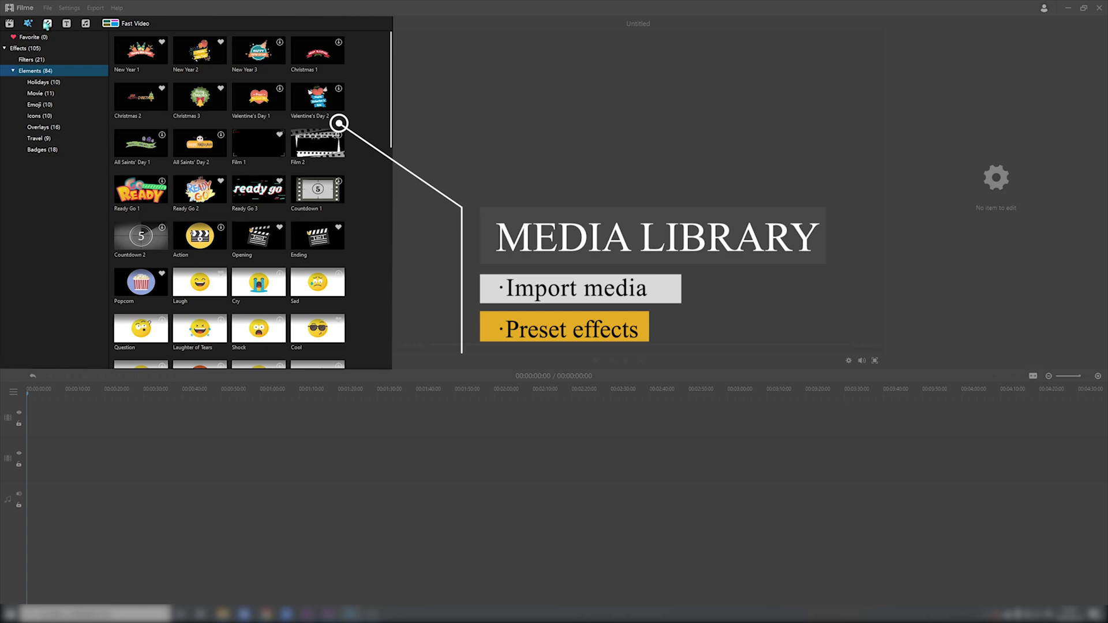
{"action": "left_click", "coordinate": [47, 24]}
{"action": "left_click", "coordinate": [66, 23]}
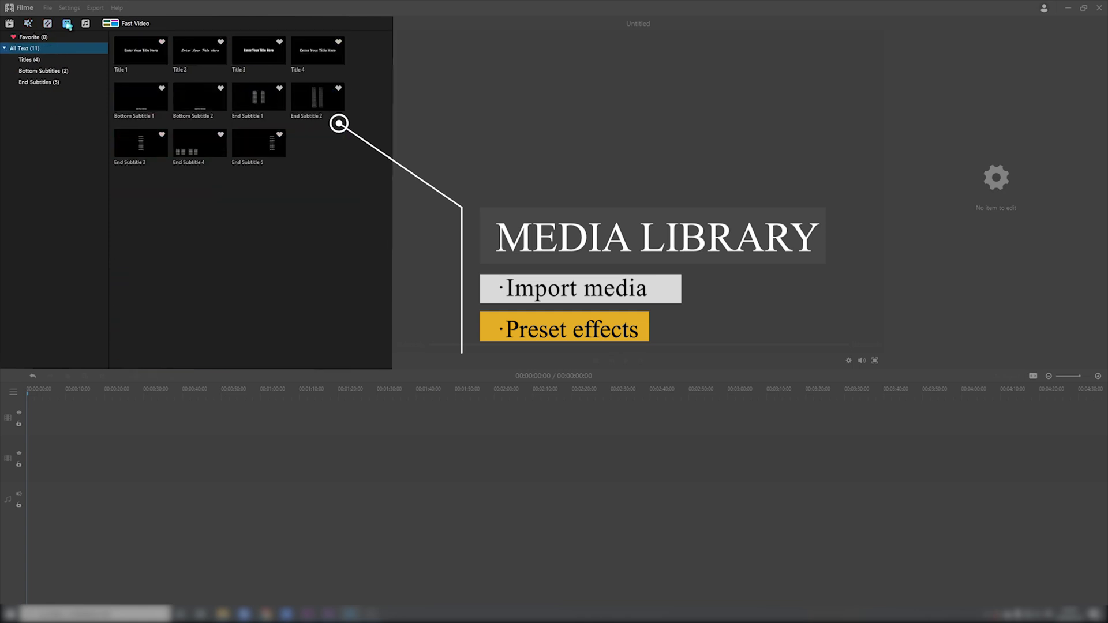
{"action": "left_click", "coordinate": [85, 24]}
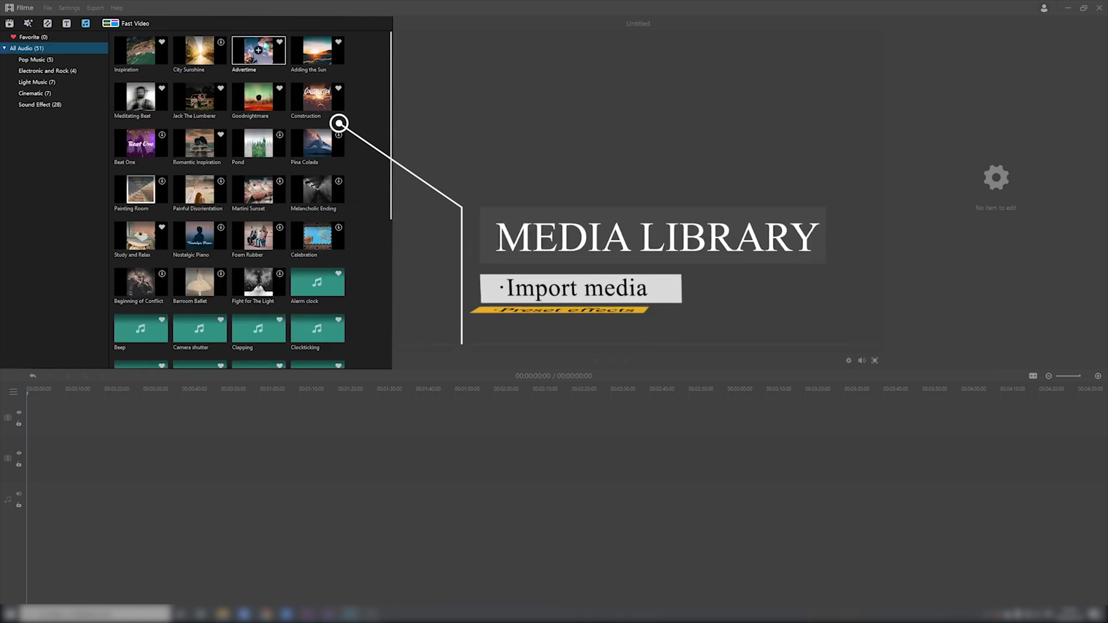
Add the Pexels Videos 2716 puppy clip to the timeline, play it, and open project settings
{"action": "left_click", "coordinate": [9, 23]}
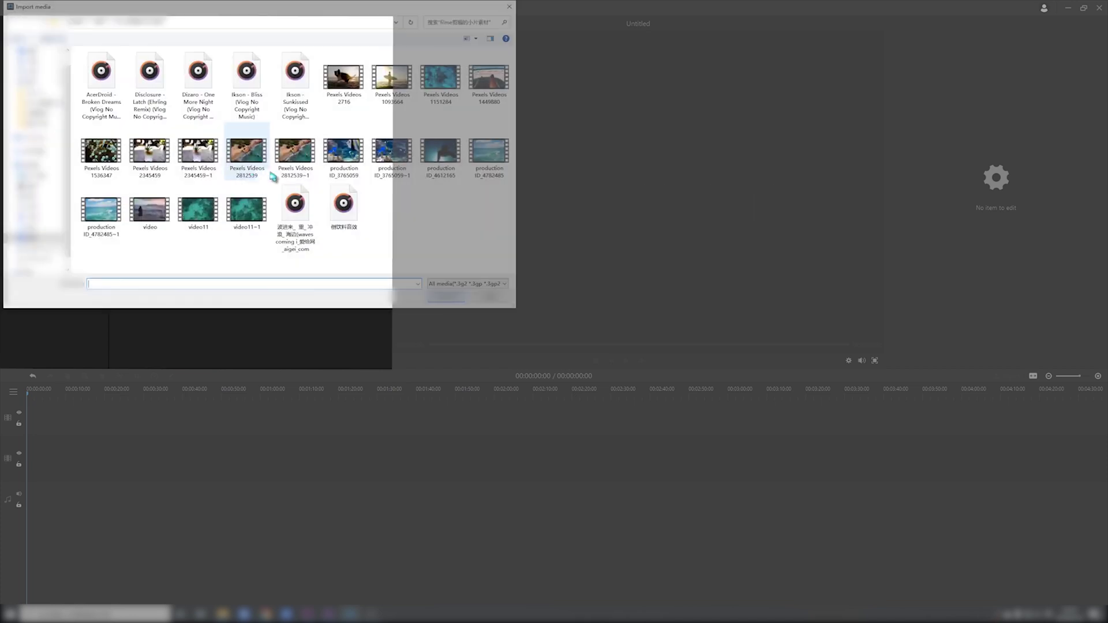
{"action": "left_click_drag", "start_coordinate": [145, 54], "coordinate": [55, 458]}
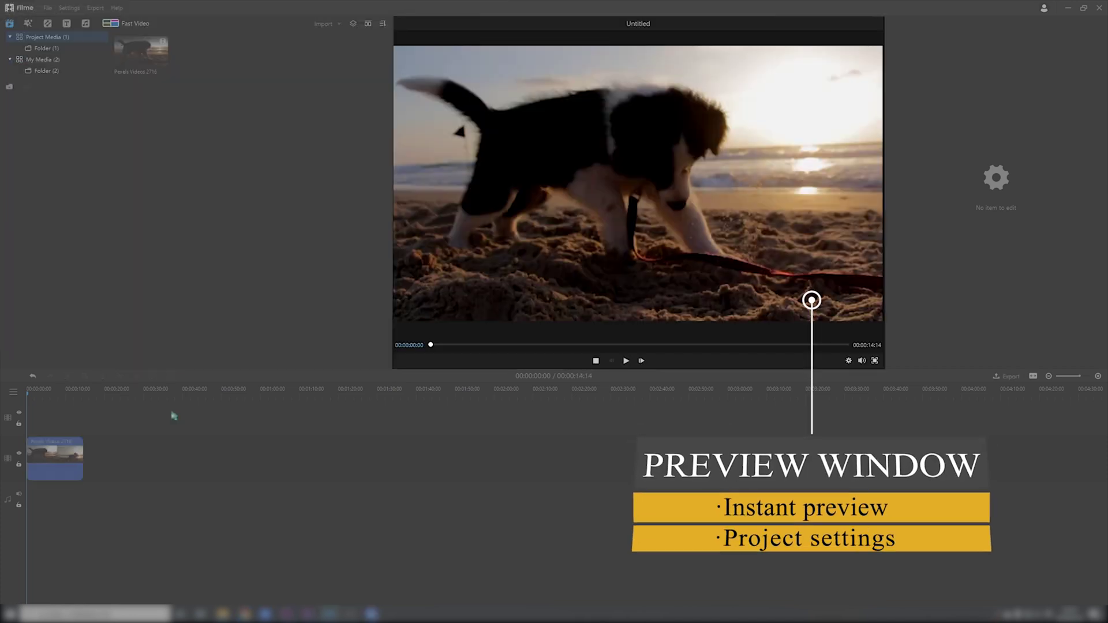
{"action": "key", "text": "space"}
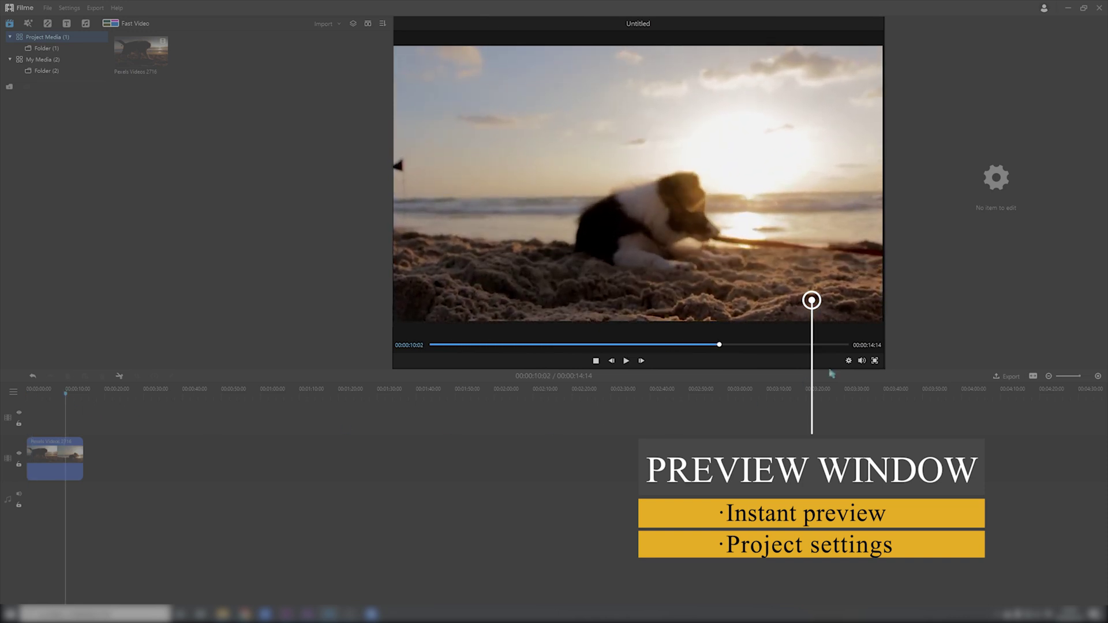
{"action": "left_click", "coordinate": [849, 361]}
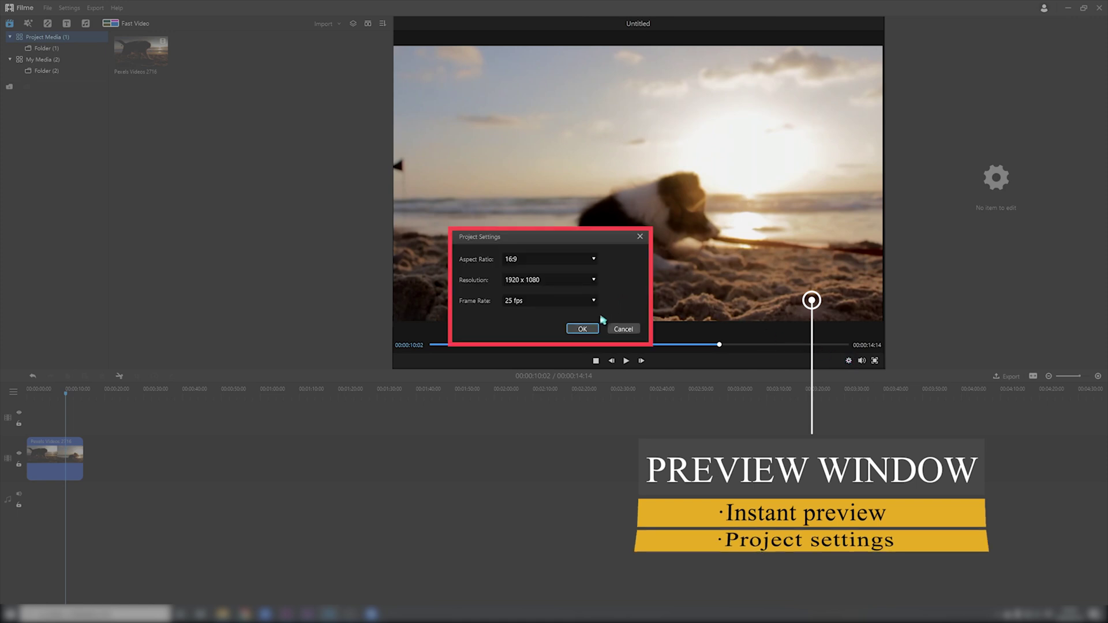
Close Project Settings, keeping 1920x1080 at 25 fps
{"action": "left_click", "coordinate": [581, 329]}
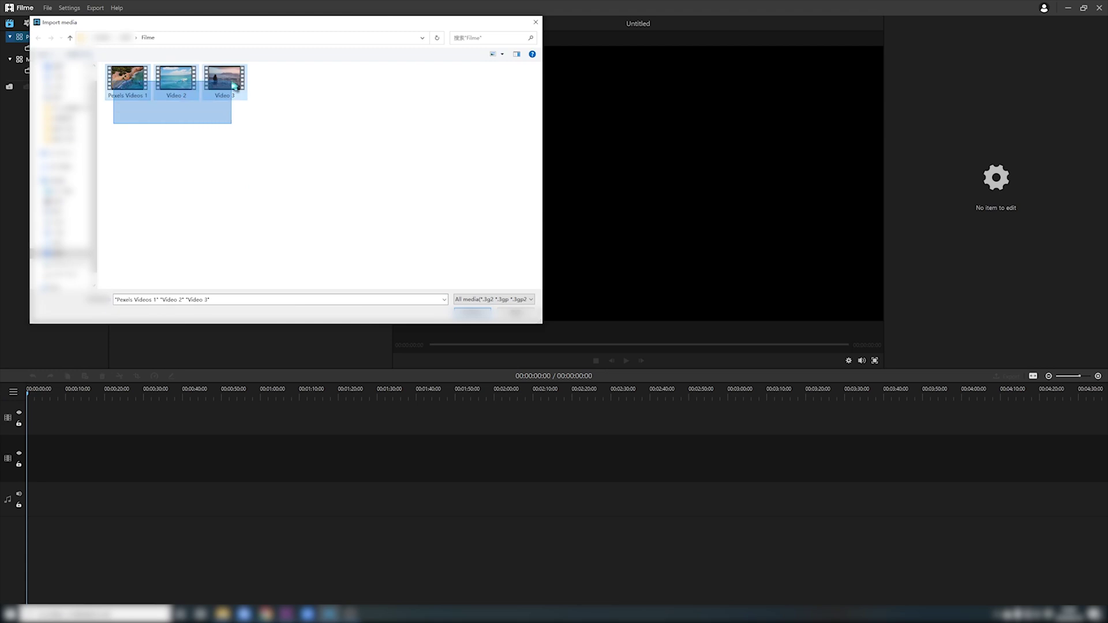
Import Pexels Videos 1, Video 2 and Video 3 and line them up on the timeline
{"action": "left_click", "coordinate": [470, 313]}
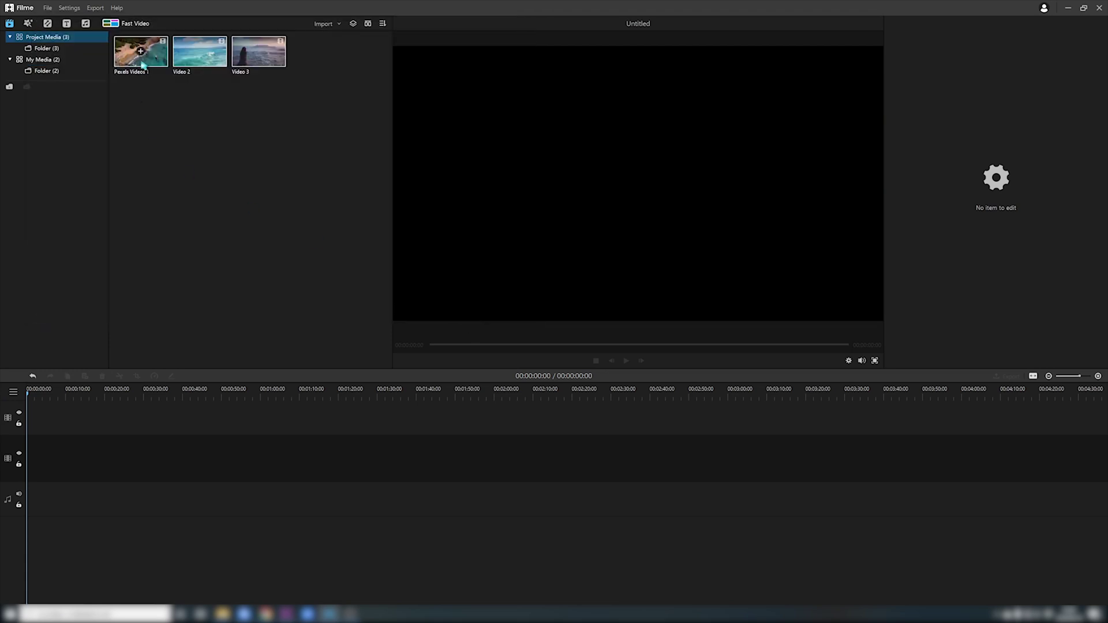
{"action": "left_click_drag", "start_coordinate": [140, 52], "coordinate": [52, 458]}
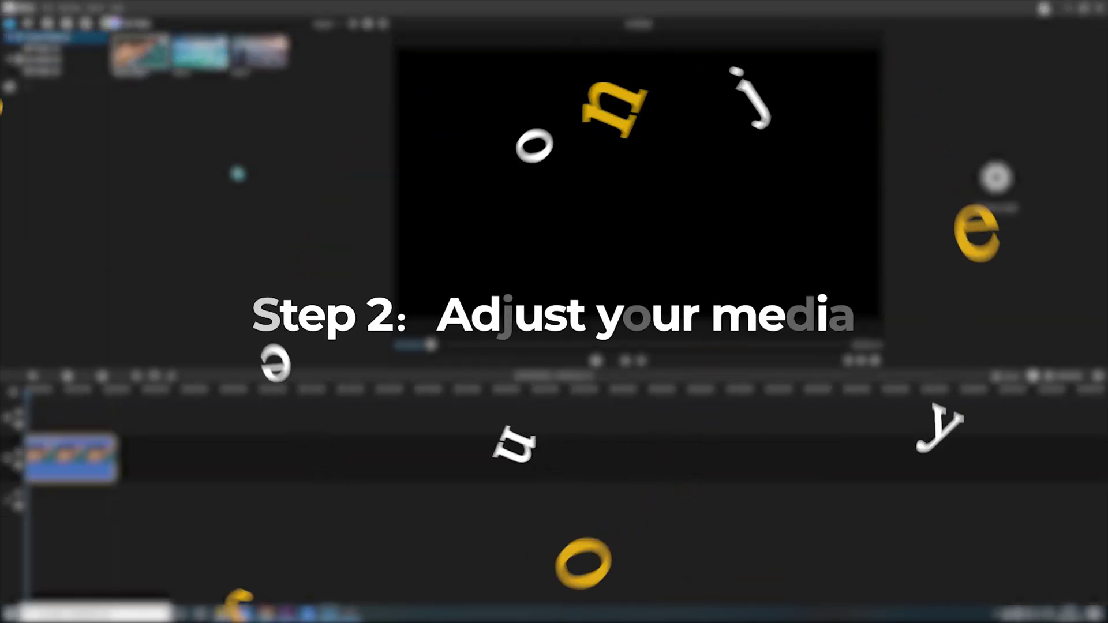
{"action": "left_click_drag", "start_coordinate": [199, 52], "coordinate": [126, 457]}
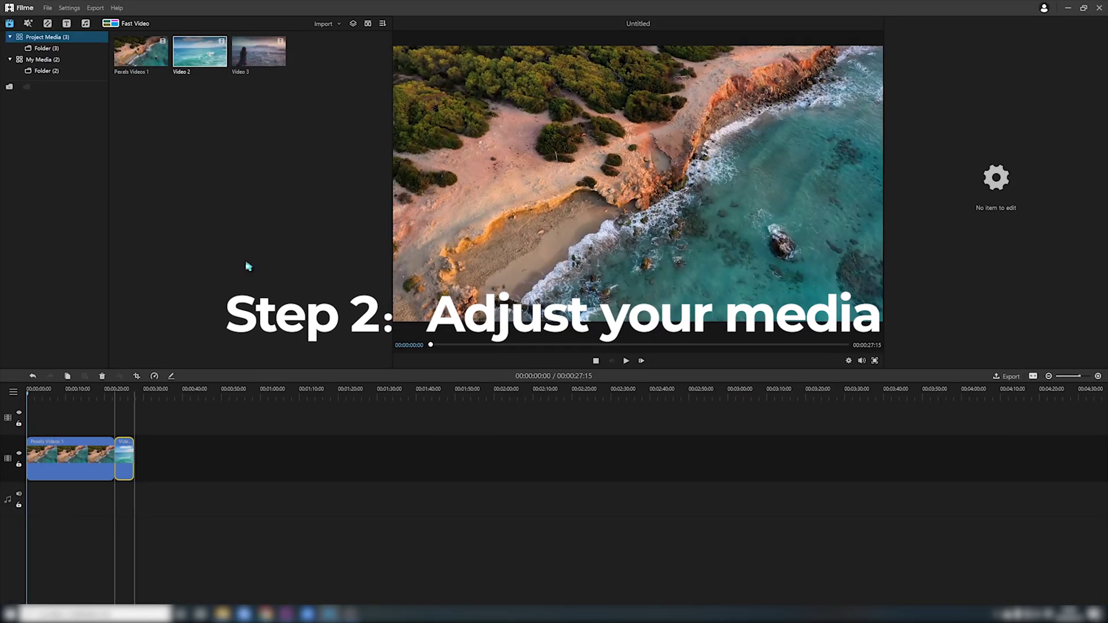
{"action": "left_click_drag", "start_coordinate": [264, 62], "coordinate": [141, 469]}
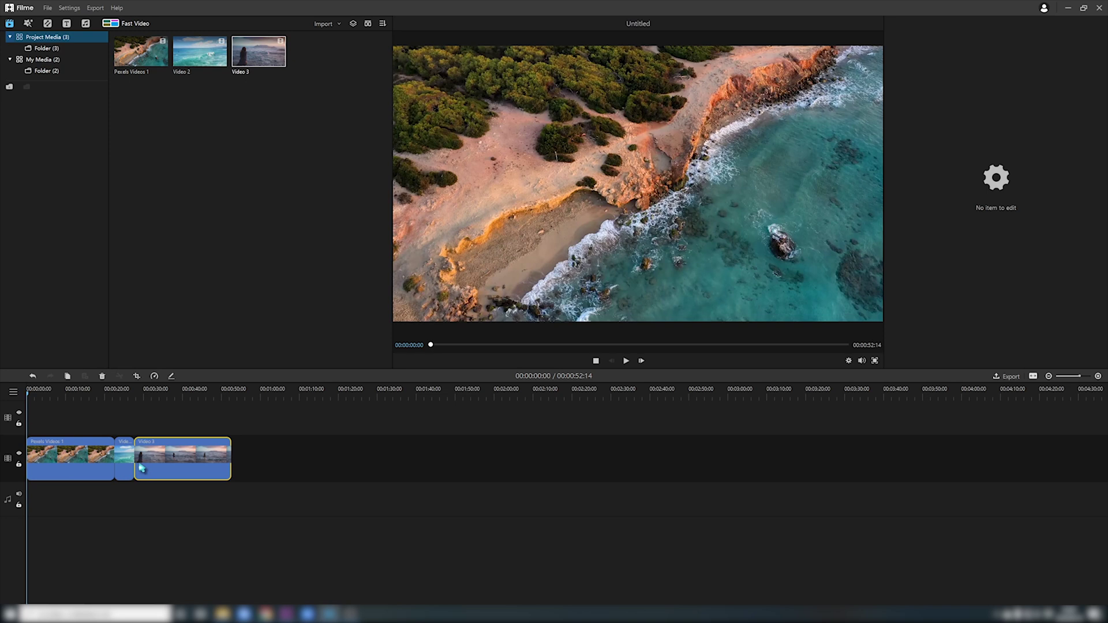
Zoom the timeline in and cut away Pexels Videos 1's opening before 8:13
{"action": "left_click", "coordinate": [1098, 376]}
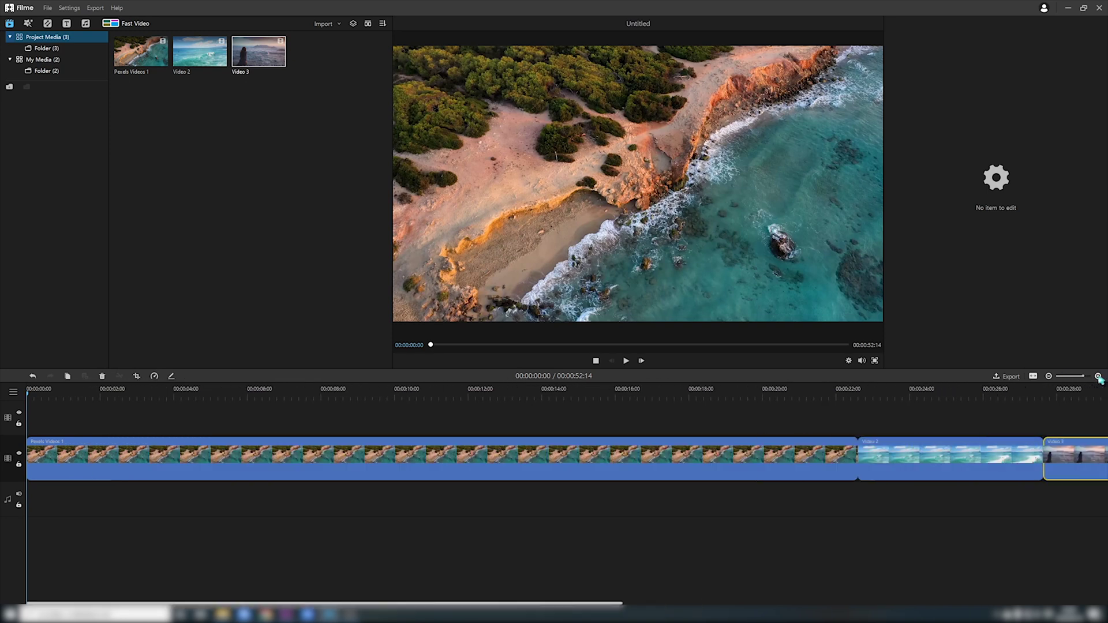
{"action": "left_click", "coordinate": [1098, 375]}
{"action": "left_click", "coordinate": [324, 463]}
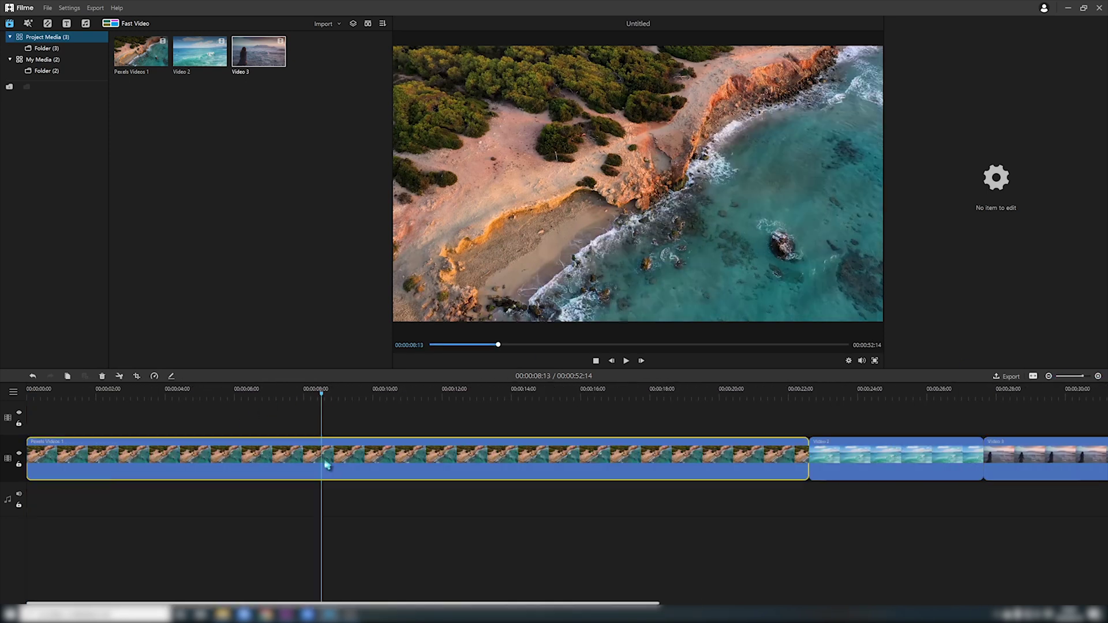
{"action": "left_click", "coordinate": [121, 377]}
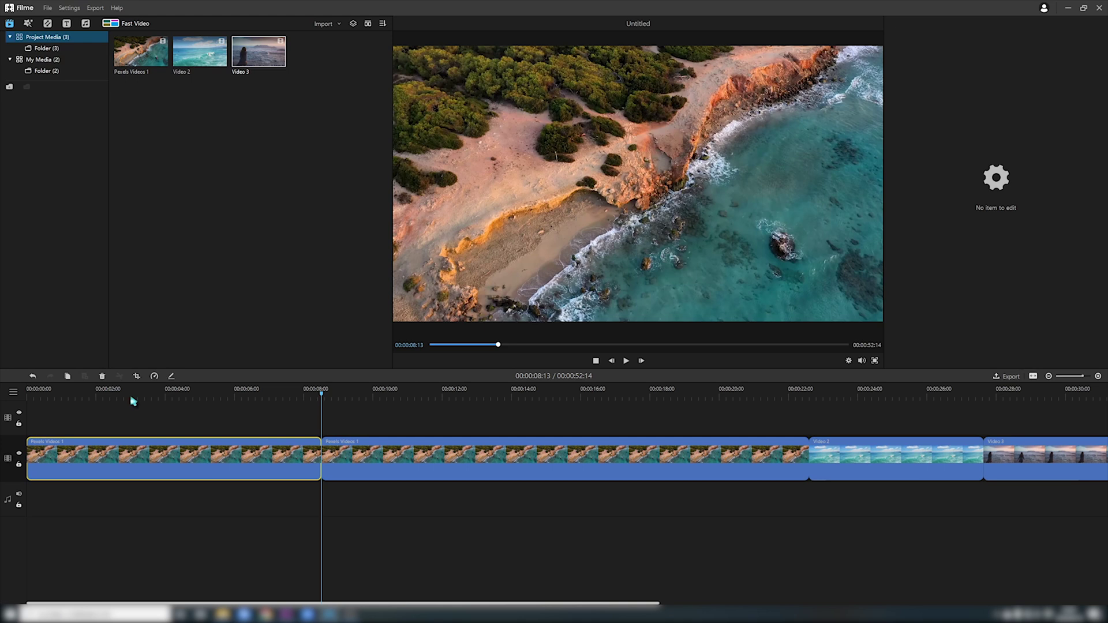
Move the playhead into Video 2 and open its Crop window
{"action": "left_click", "coordinate": [1049, 376]}
{"action": "left_click", "coordinate": [559, 401]}
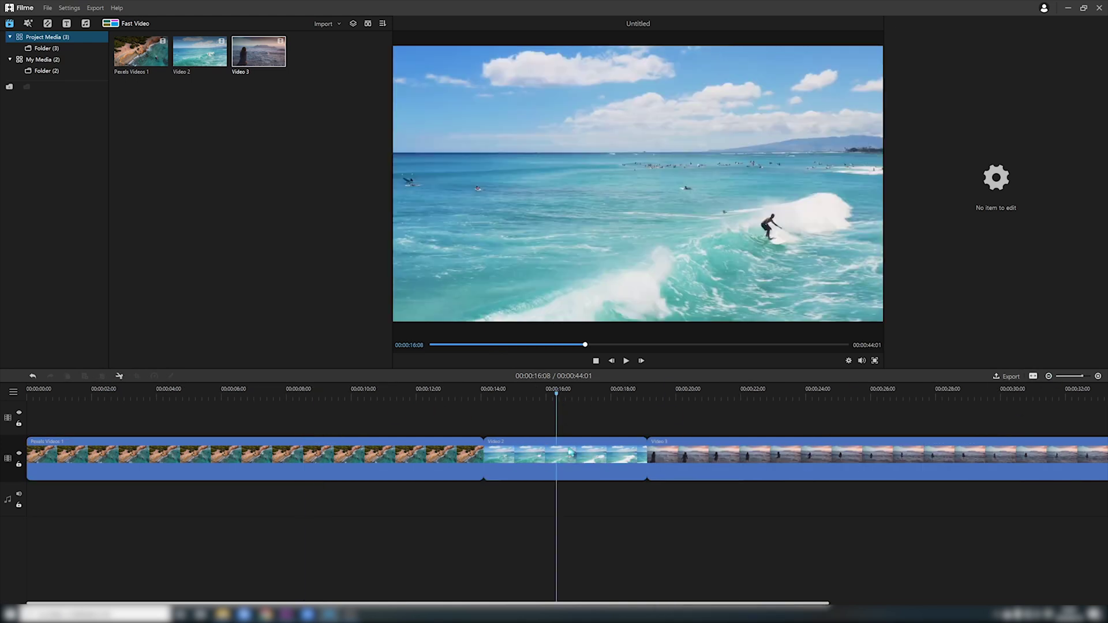
{"action": "left_click", "coordinate": [136, 376]}
Tighten the crop box on Video 2 and confirm the crop
{"action": "left_click_drag", "start_coordinate": [358, 162], "coordinate": [470, 226]}
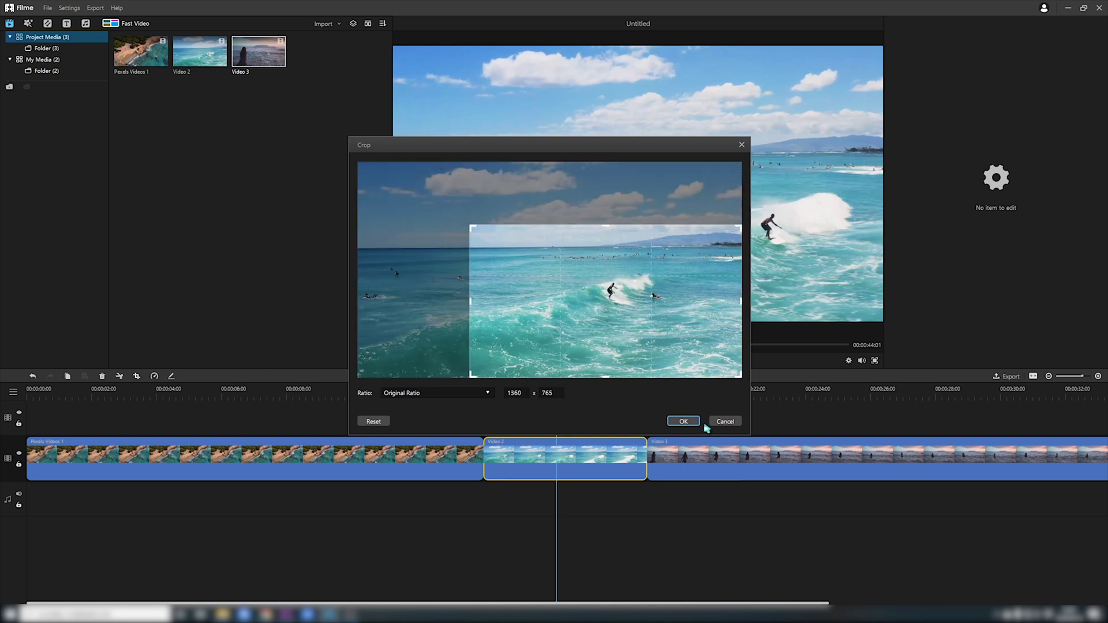
{"action": "left_click", "coordinate": [683, 421]}
{"action": "left_click", "coordinate": [517, 401]}
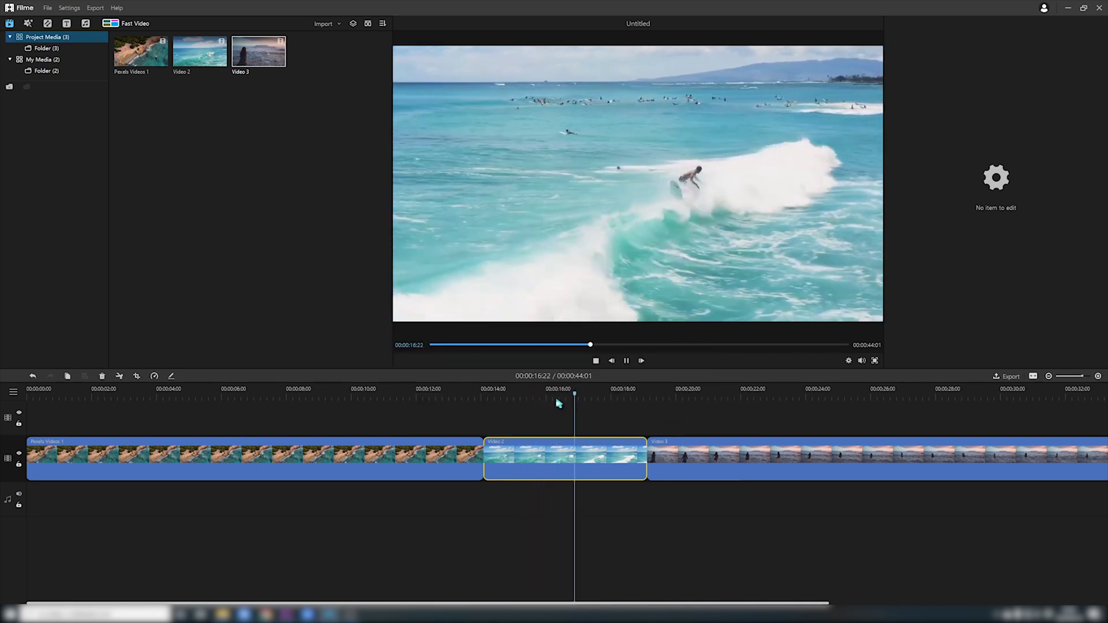
Slow Video 3 to 0.80x, preview it, and raise its brightness
{"action": "left_click", "coordinate": [685, 601]}
{"action": "left_click", "coordinate": [710, 456]}
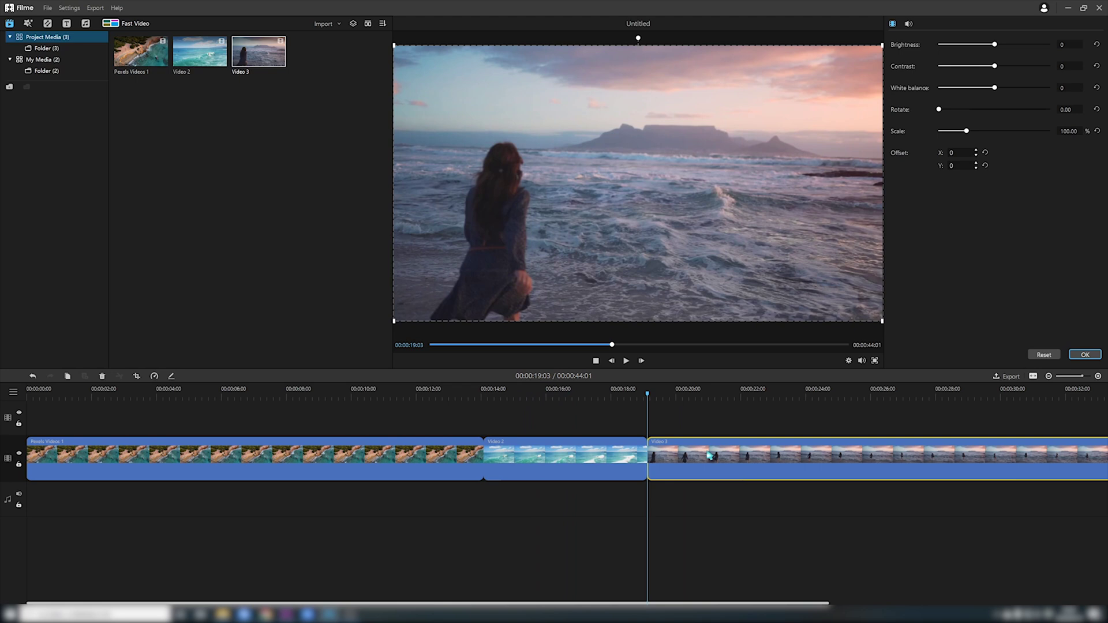
{"action": "left_click", "coordinate": [155, 377]}
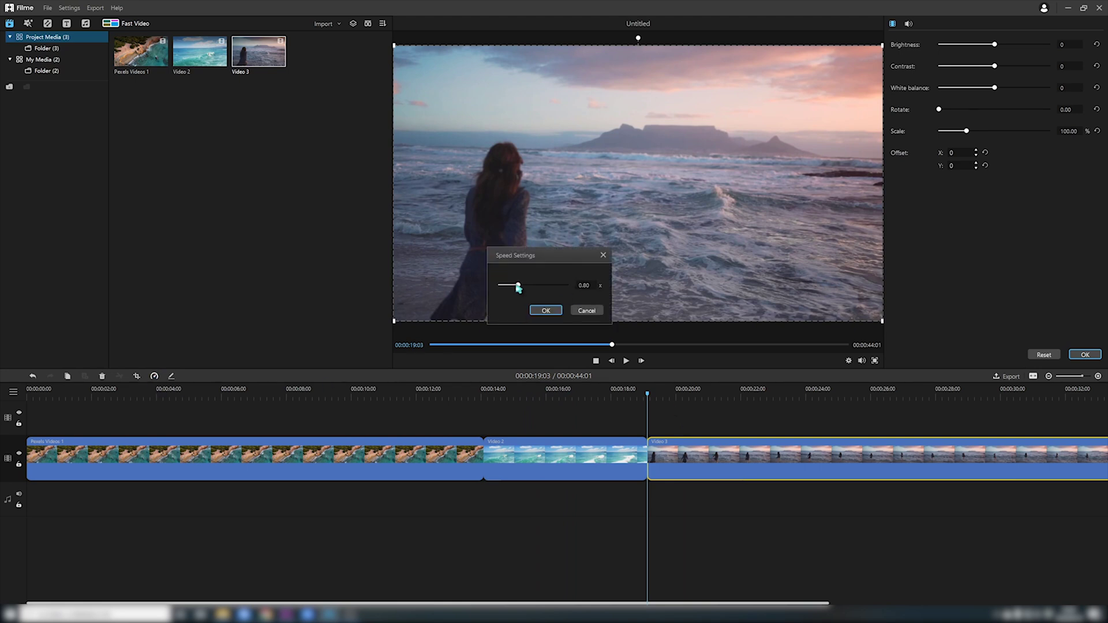
{"action": "left_click", "coordinate": [544, 309]}
{"action": "key", "text": "space"}
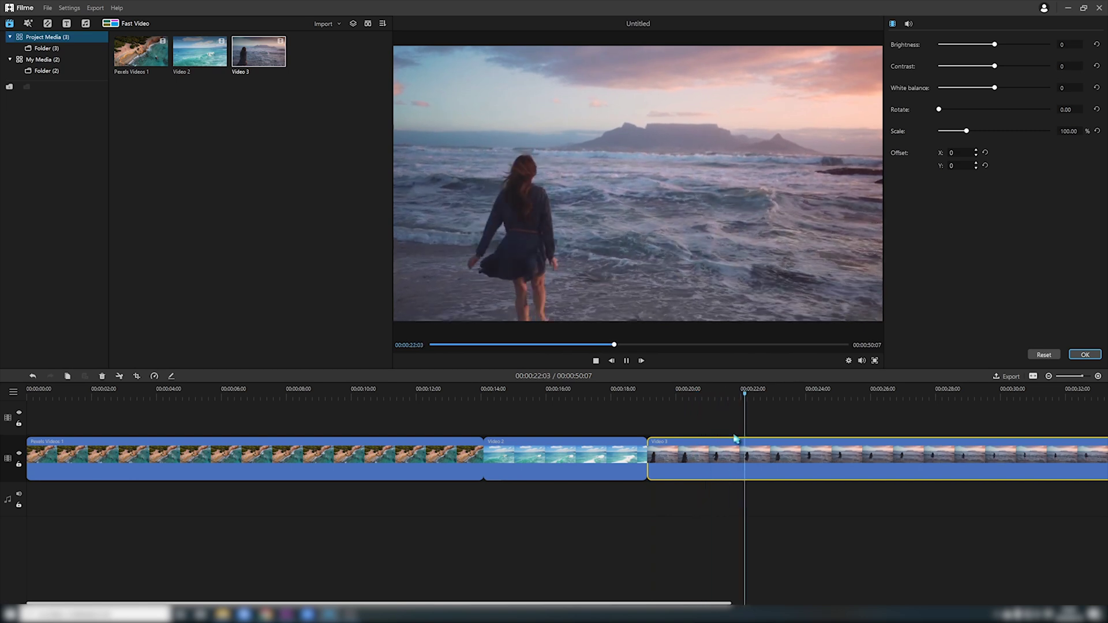
{"action": "key", "text": "space"}
{"action": "left_click", "coordinate": [1001, 46]}
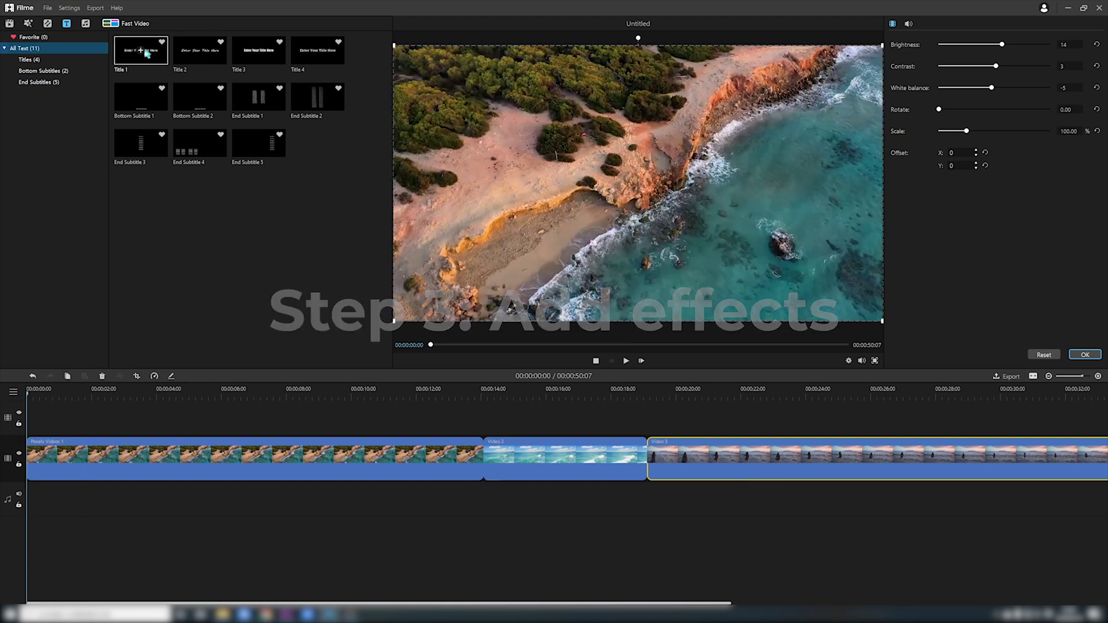
Add Title 1 at the start, change its text to 'Holiday' at size 80, and play it
{"action": "left_click", "coordinate": [144, 52]}
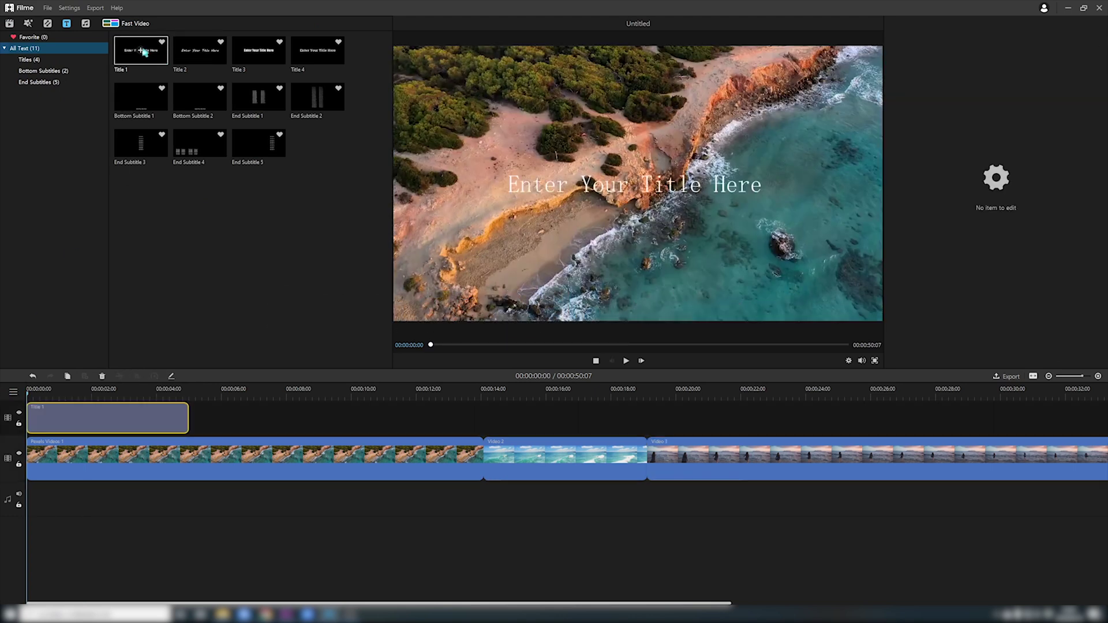
{"action": "double_click", "coordinate": [122, 425]}
{"action": "key", "text": "ctrl+a"}
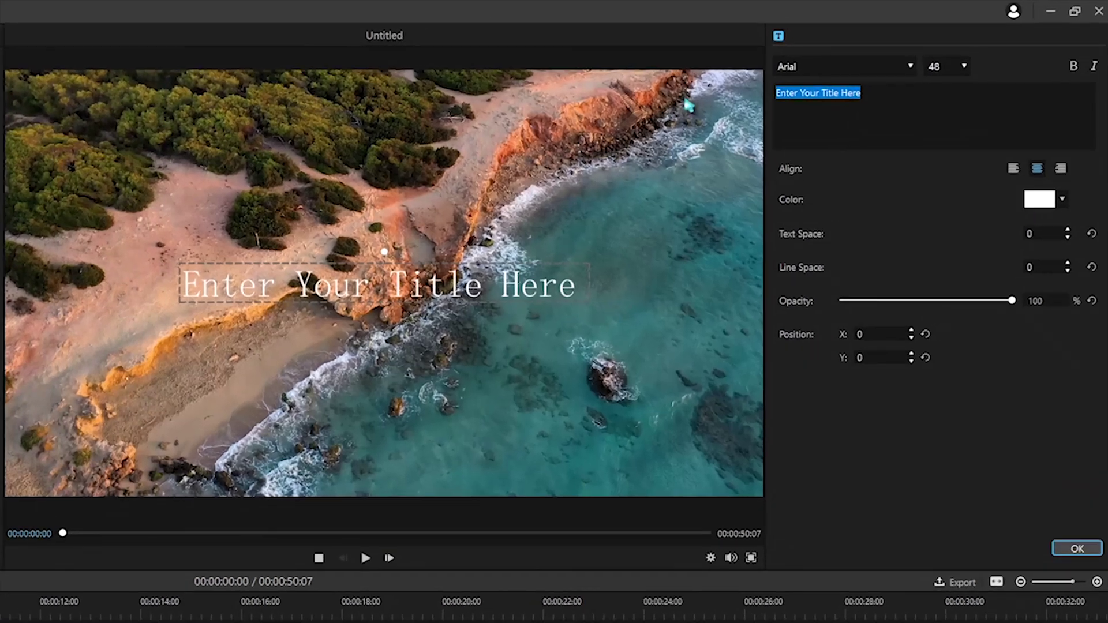
{"action": "key", "text": "BackSpace"}
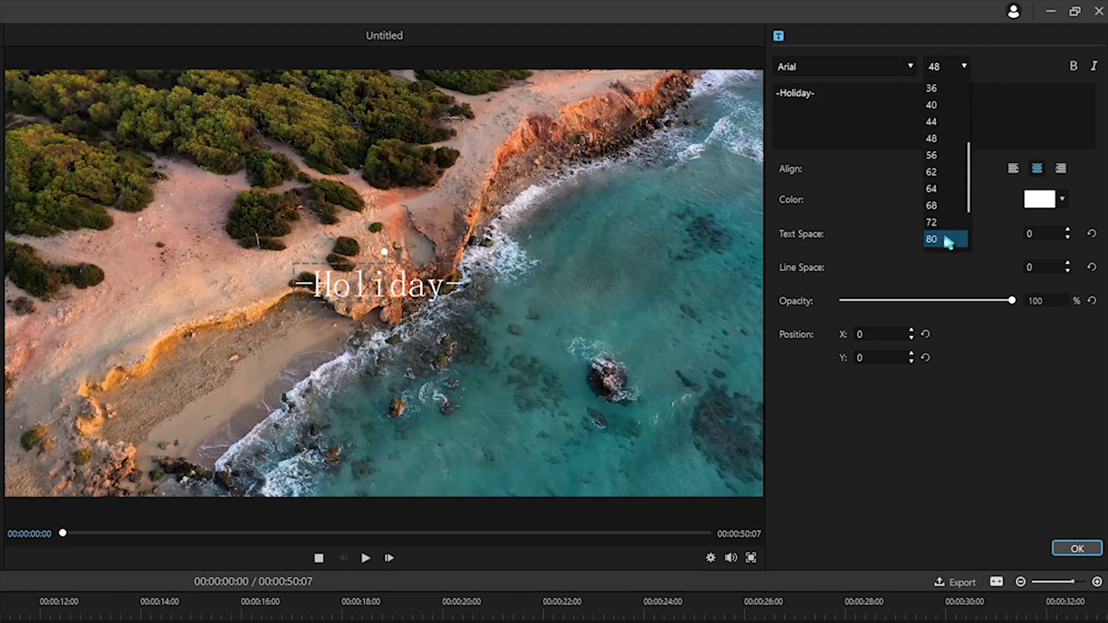
{"action": "left_click", "coordinate": [947, 240]}
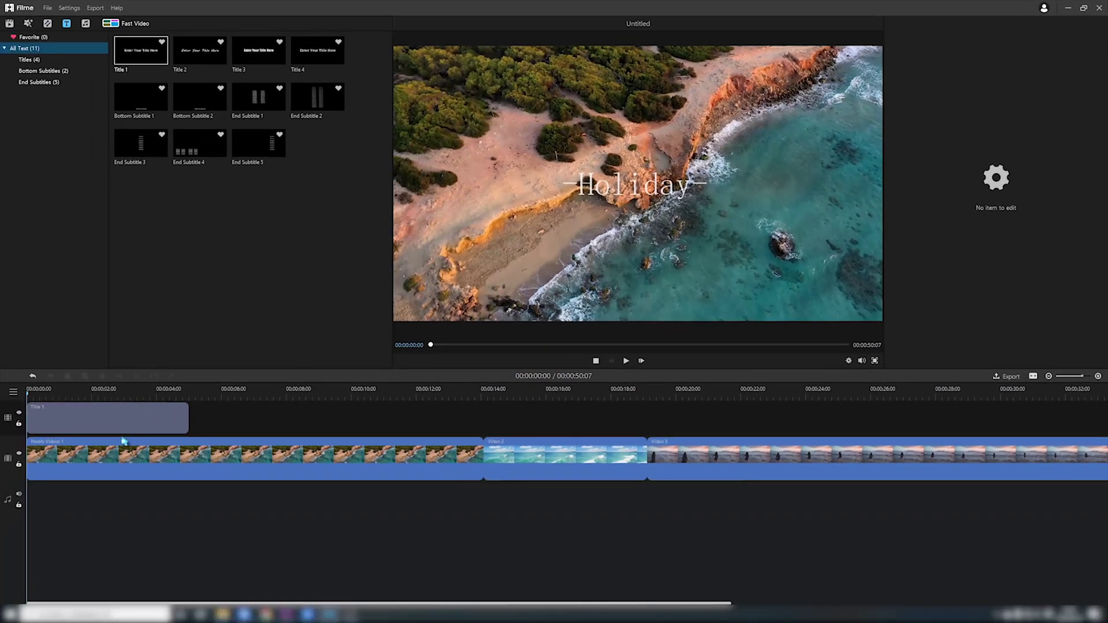
{"action": "key", "text": "space"}
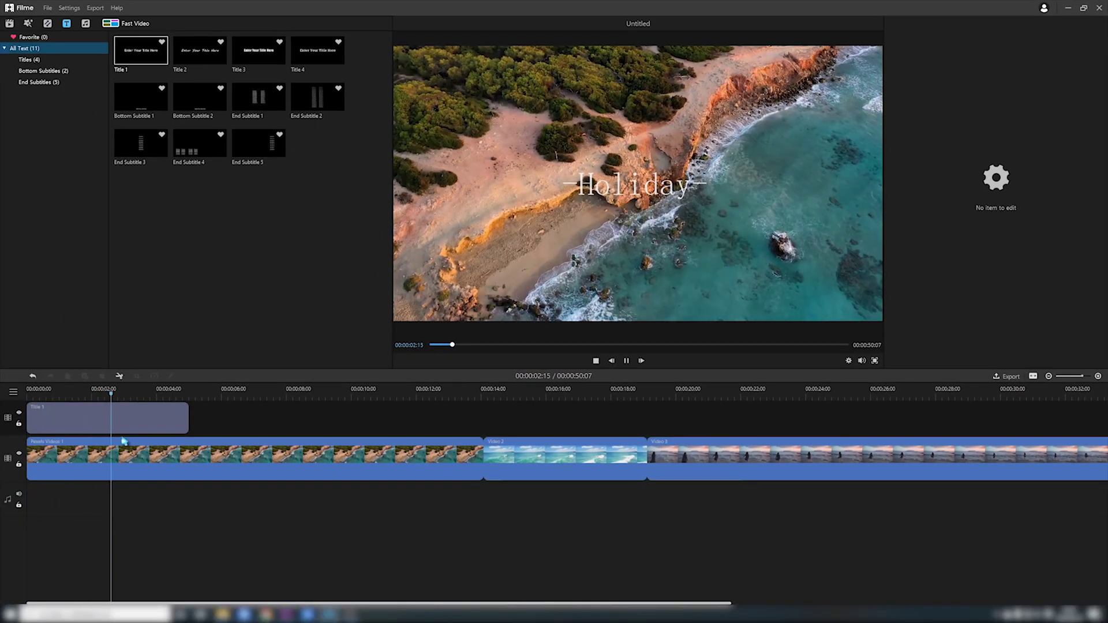
Drag Petals 2 from Effects > Elements onto the overlay track above Video 3
{"action": "left_click", "coordinate": [29, 23]}
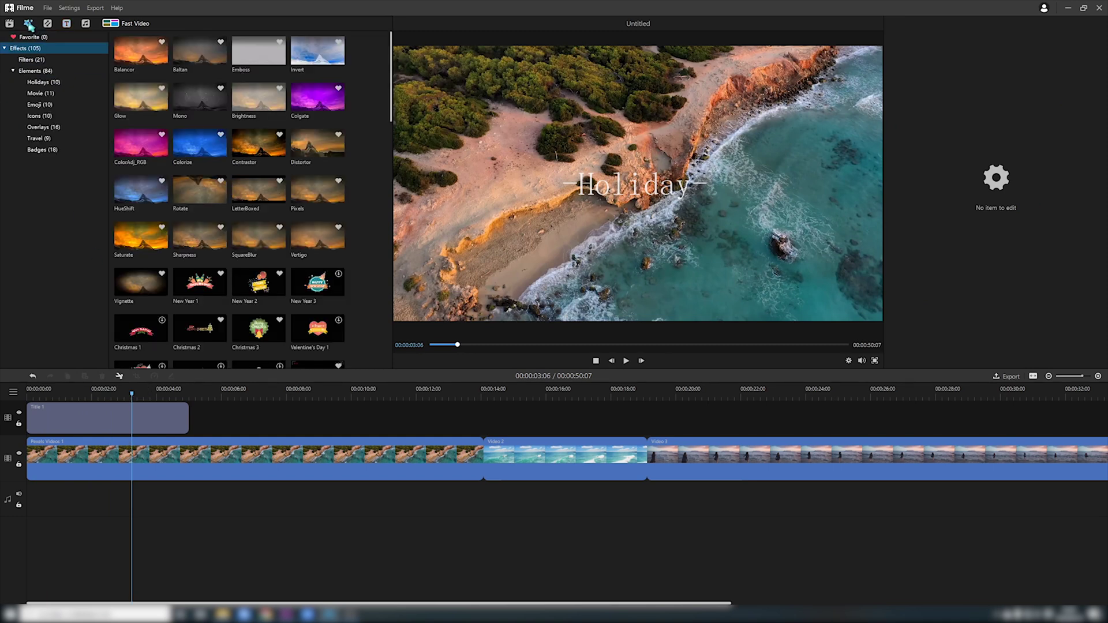
{"action": "left_click", "coordinate": [36, 60]}
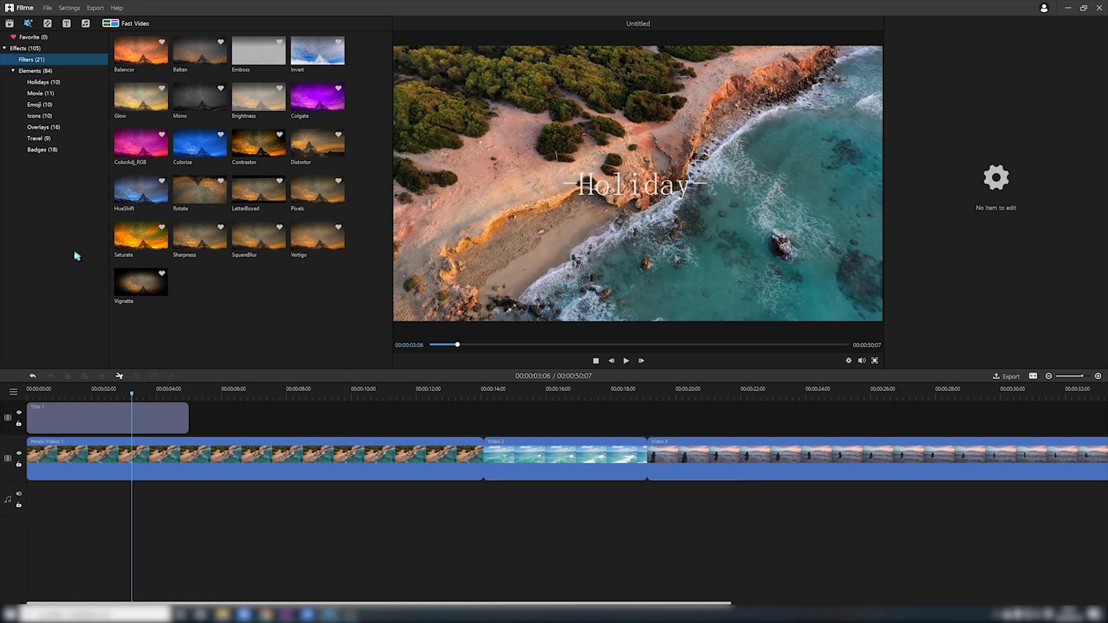
{"action": "left_click", "coordinate": [38, 71]}
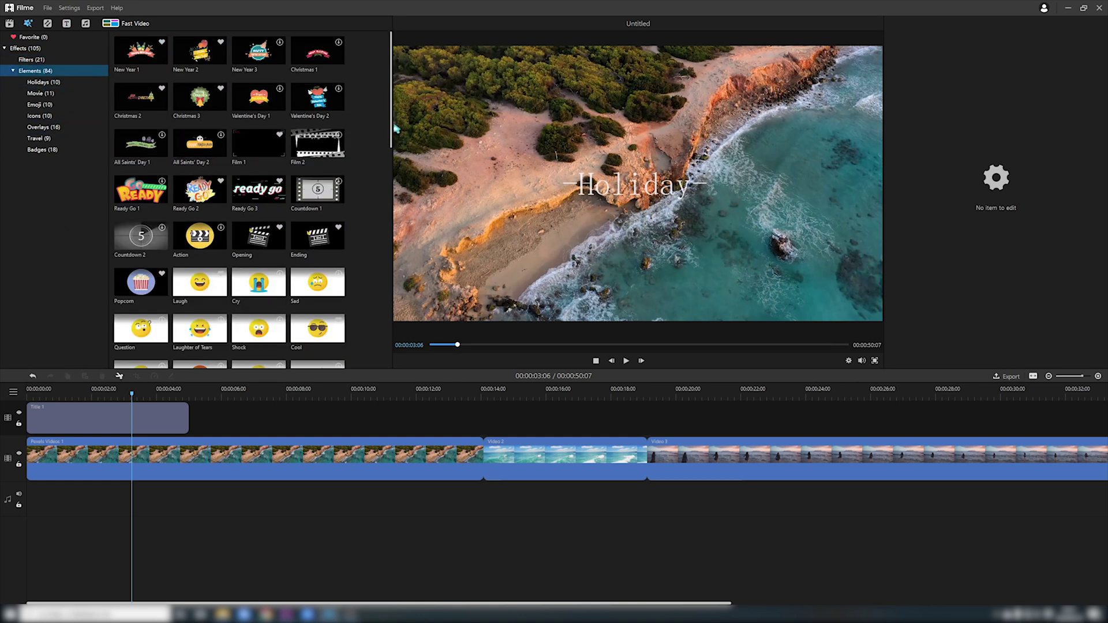
{"action": "left_click_drag", "start_coordinate": [395, 128], "coordinate": [391, 279]}
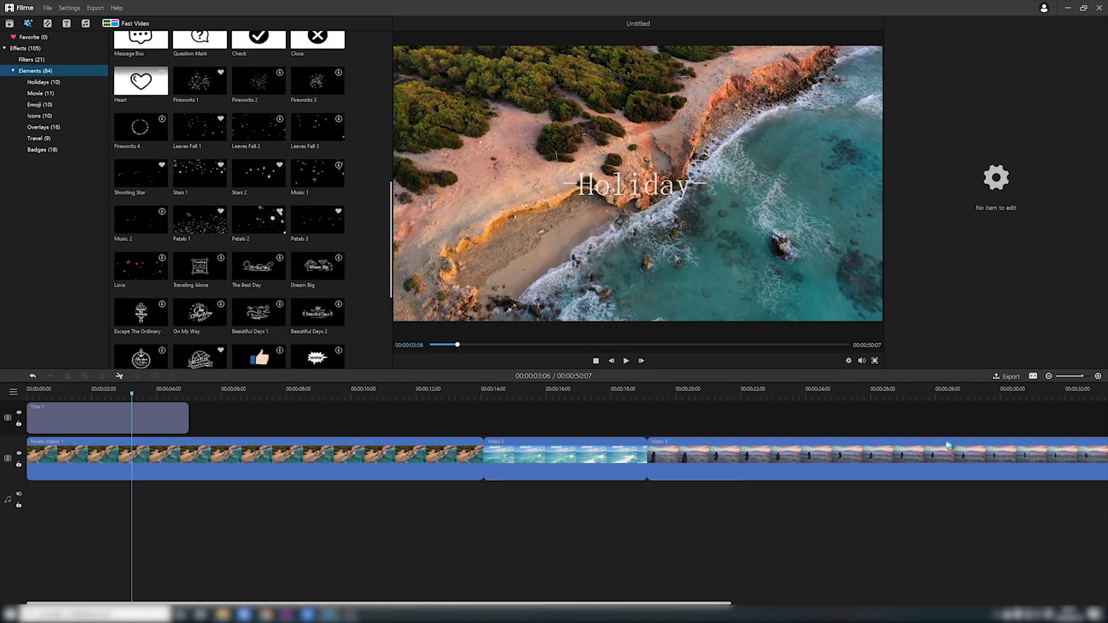
{"action": "left_click", "coordinate": [653, 397]}
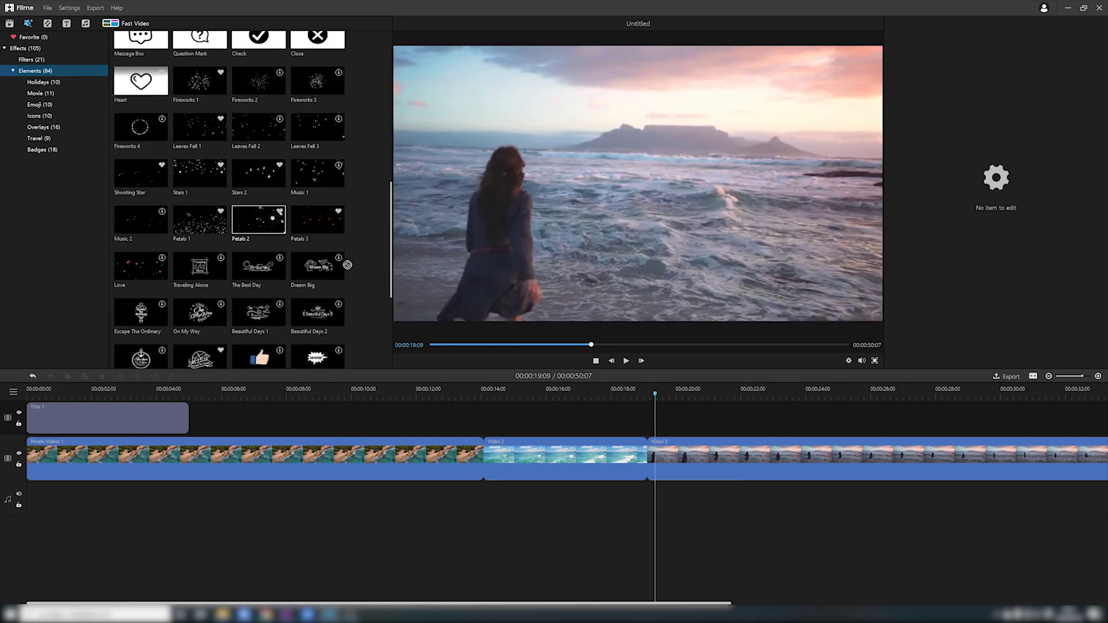
{"action": "left_click_drag", "start_coordinate": [348, 264], "coordinate": [658, 431]}
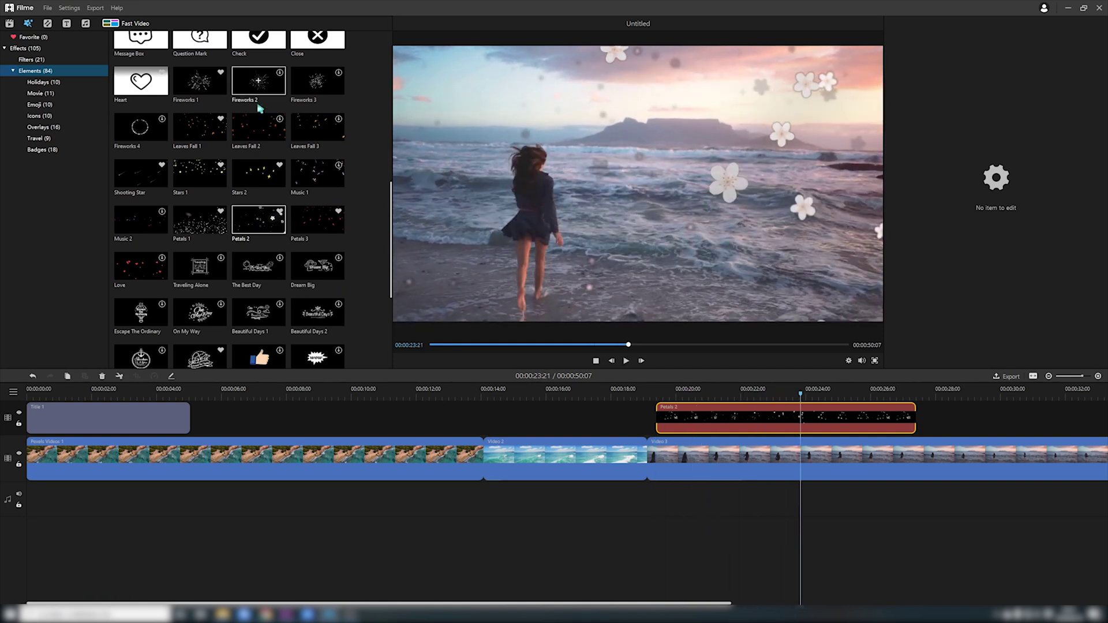
{"action": "left_click", "coordinate": [49, 25]}
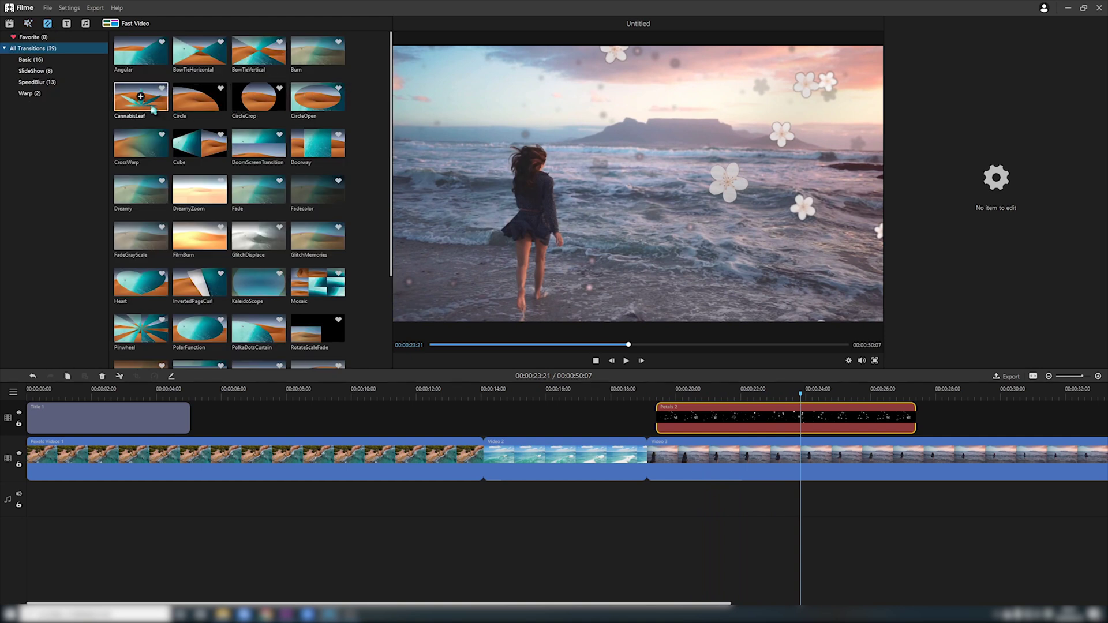
Drop the CrossWarp transition between the first two clips and stop playback
{"action": "left_click_drag", "start_coordinate": [481, 452], "coordinate": [481, 451]}
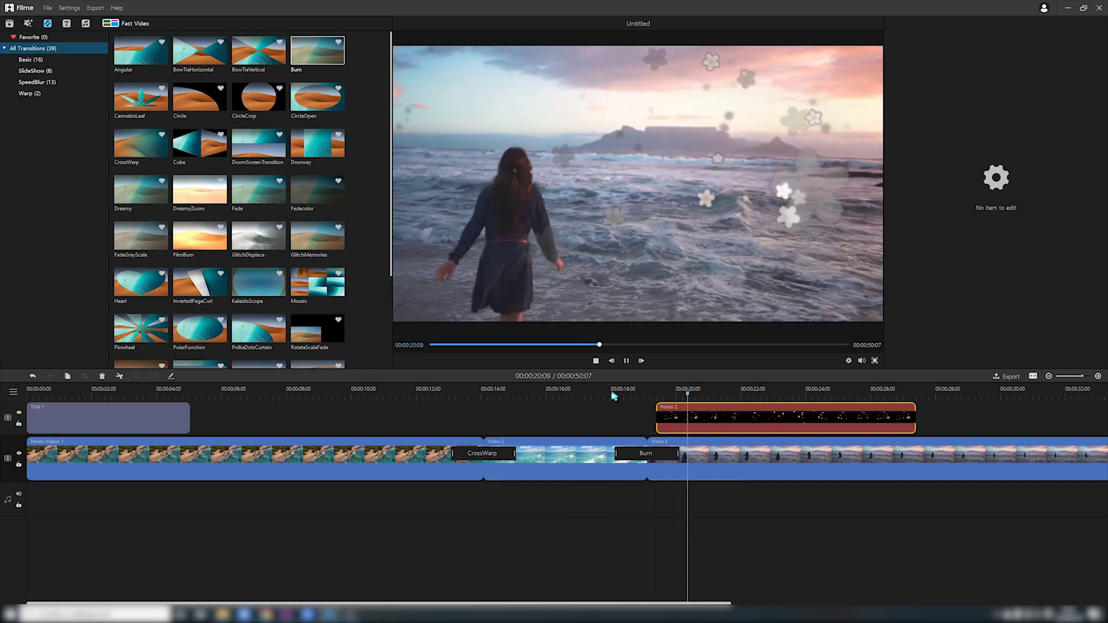
{"action": "key", "text": "space"}
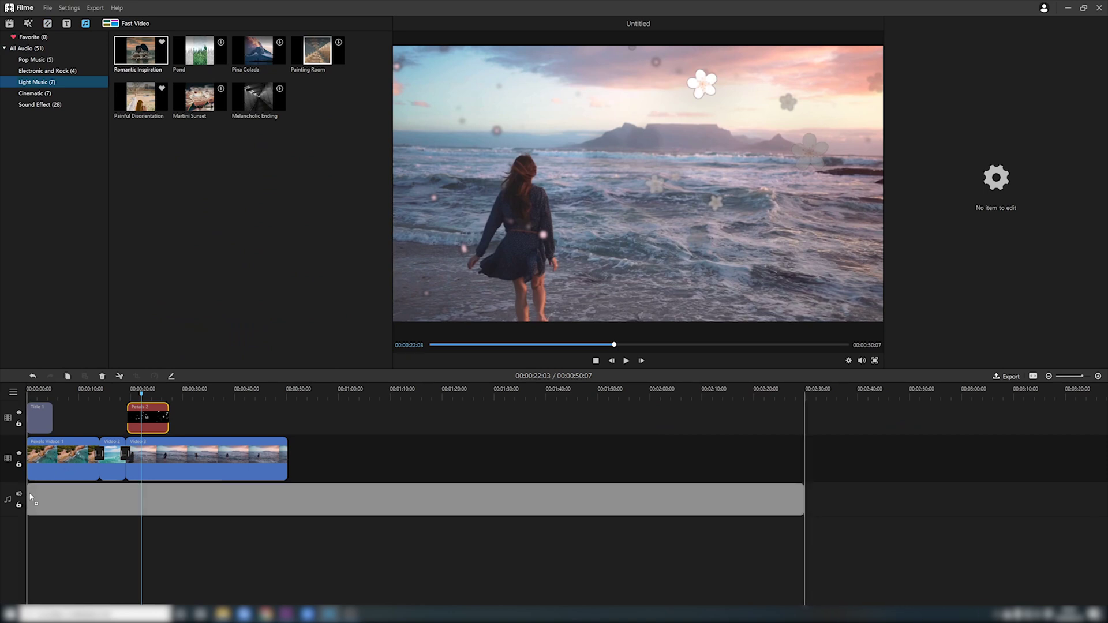
Lay Romantic Inspiration under the video and add Water bubbles and Rain on a second track
{"action": "left_click_drag", "start_coordinate": [105, 378], "coordinate": [32, 499]}
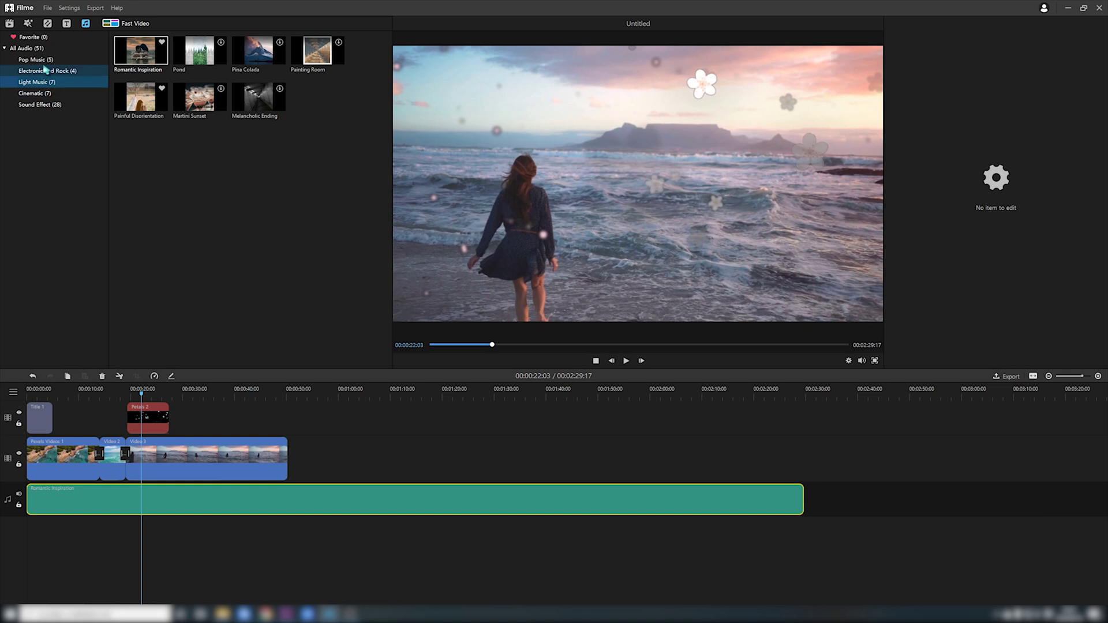
{"action": "left_click", "coordinate": [44, 105]}
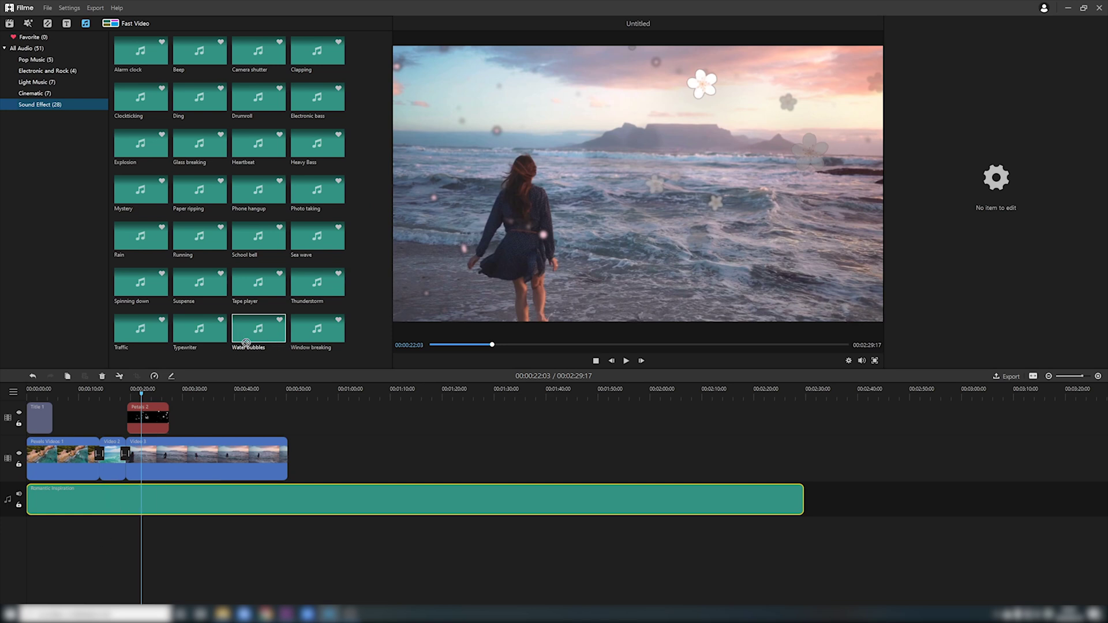
{"action": "left_click", "coordinate": [50, 410]}
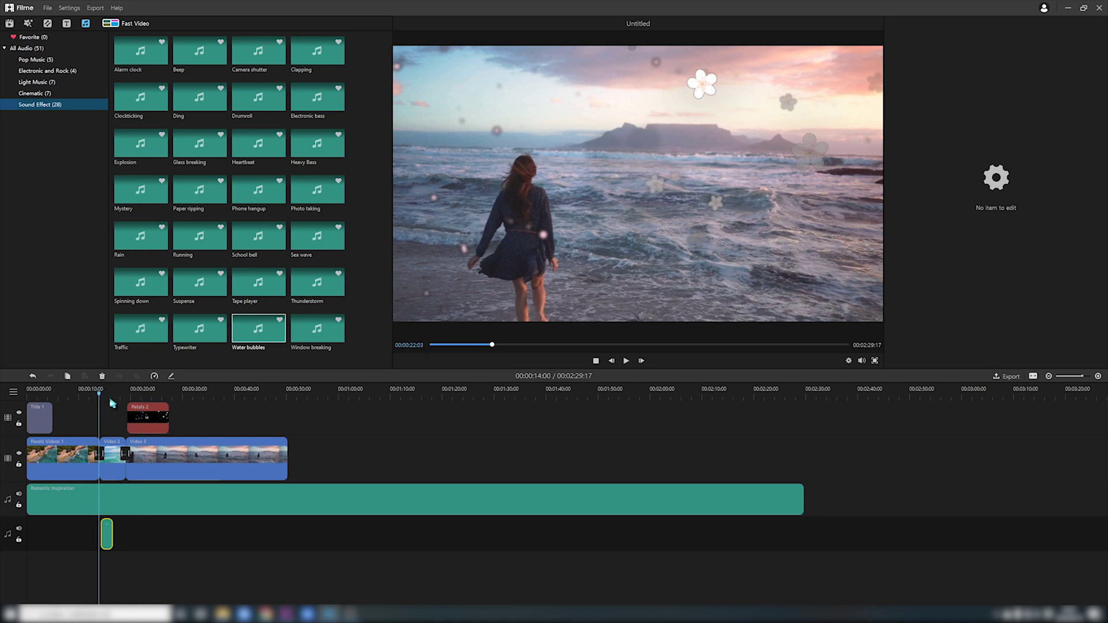
{"action": "key", "text": "space"}
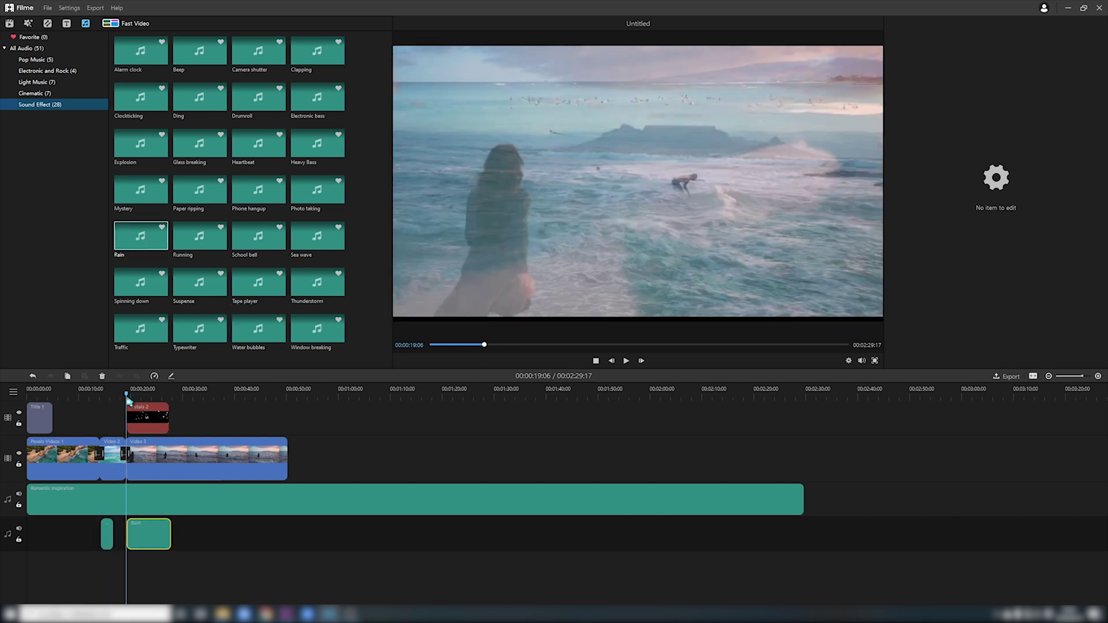
{"action": "key", "text": "space"}
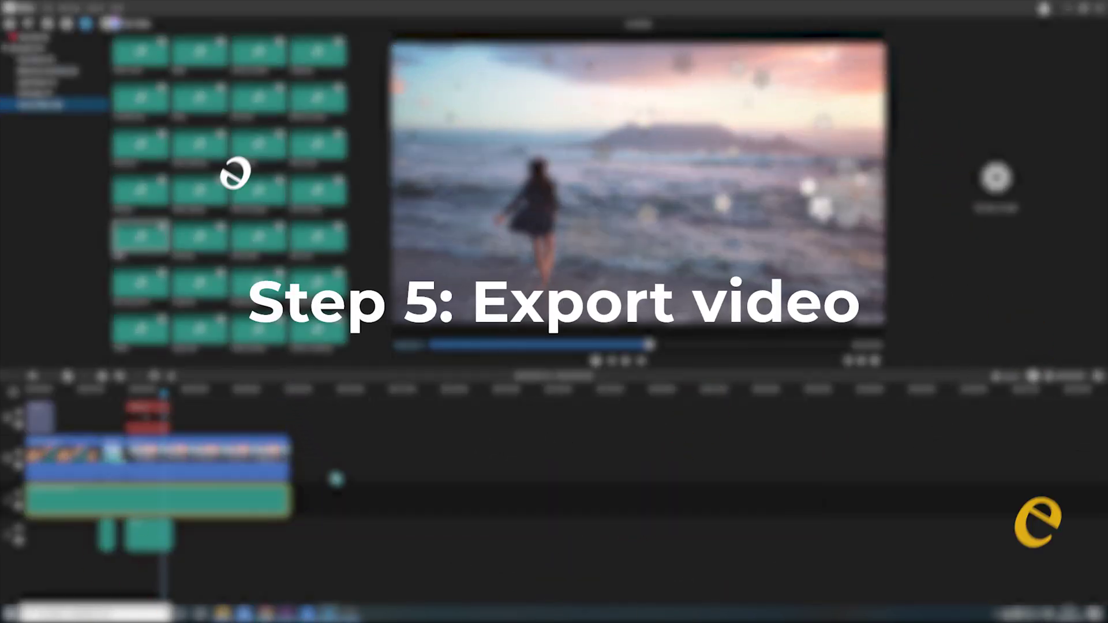
Open the export settings
{"action": "left_click", "coordinate": [1009, 377]}
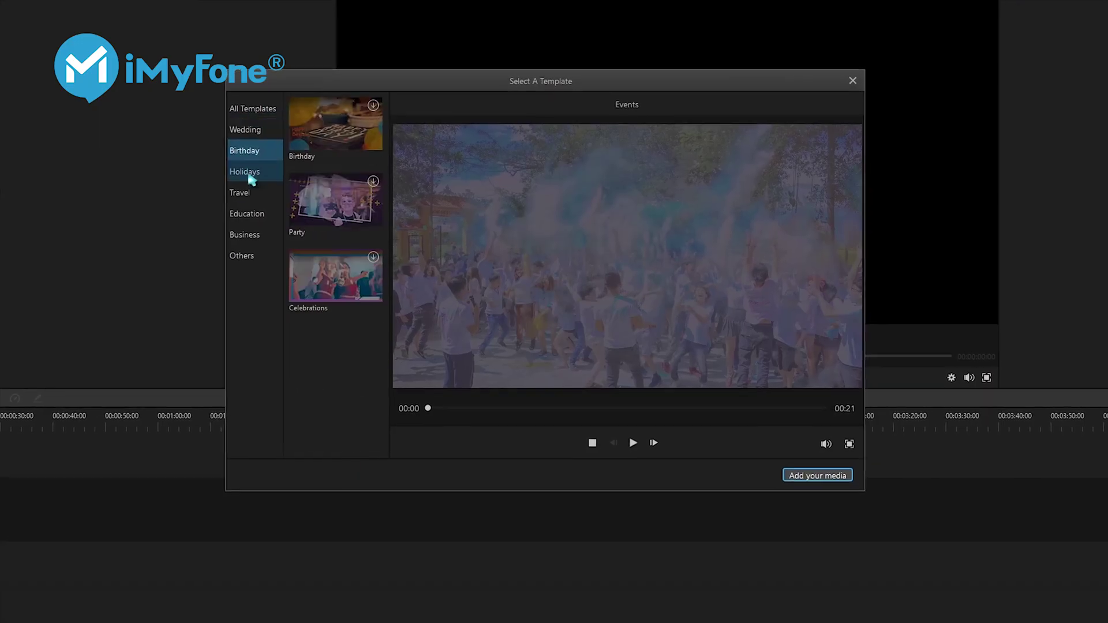
Show the full template list and start the Events template preview
{"action": "left_click", "coordinate": [248, 106]}
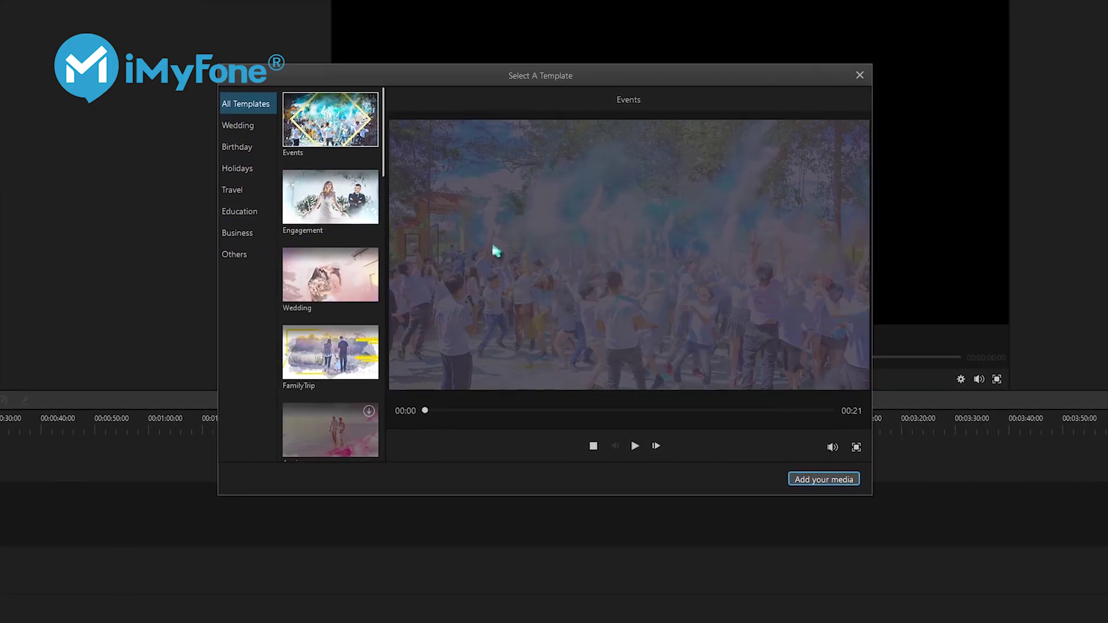
{"action": "left_click", "coordinate": [634, 445]}
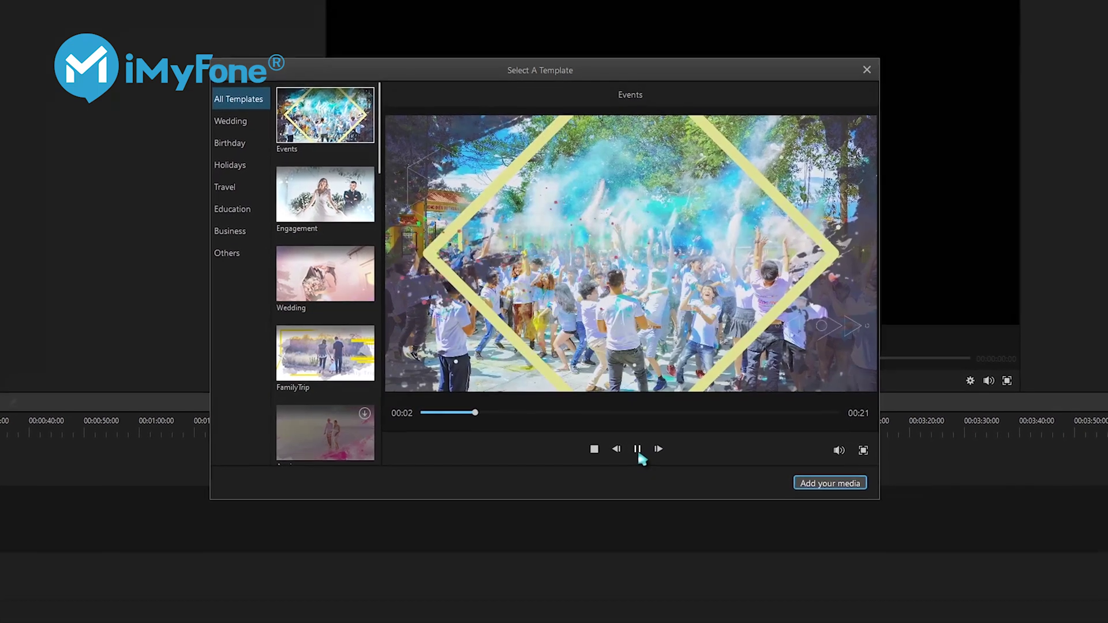